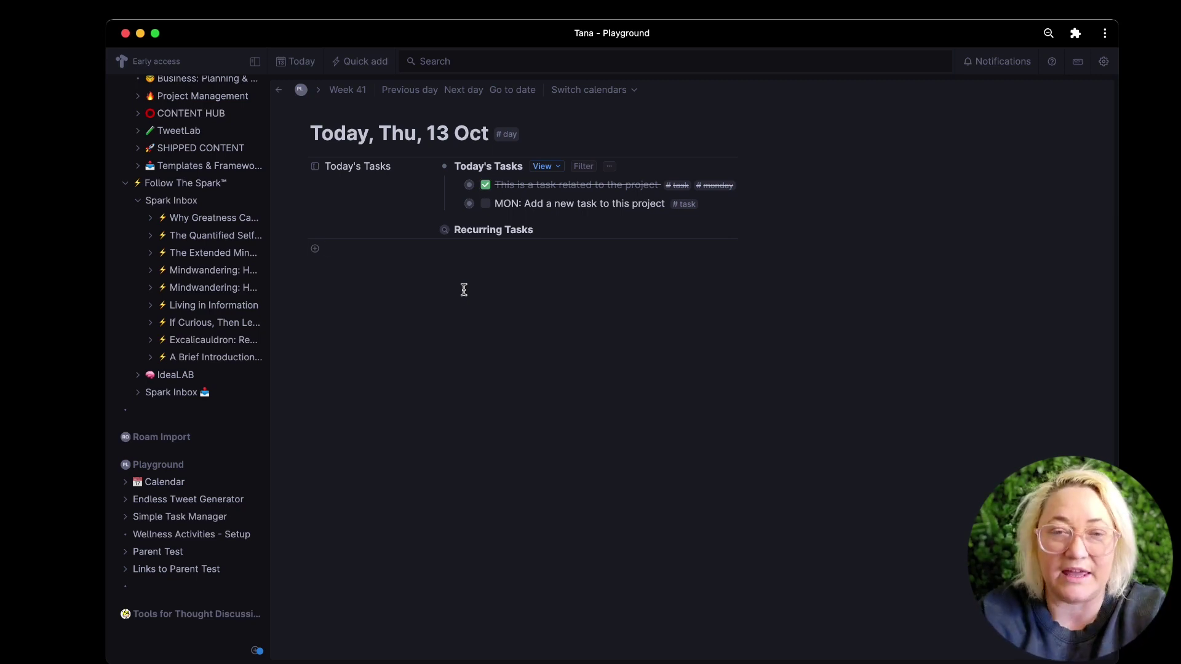
- Type 'Buy Milk on the way' as a node on today's page
type("Buy BB")
key("BackSpace")
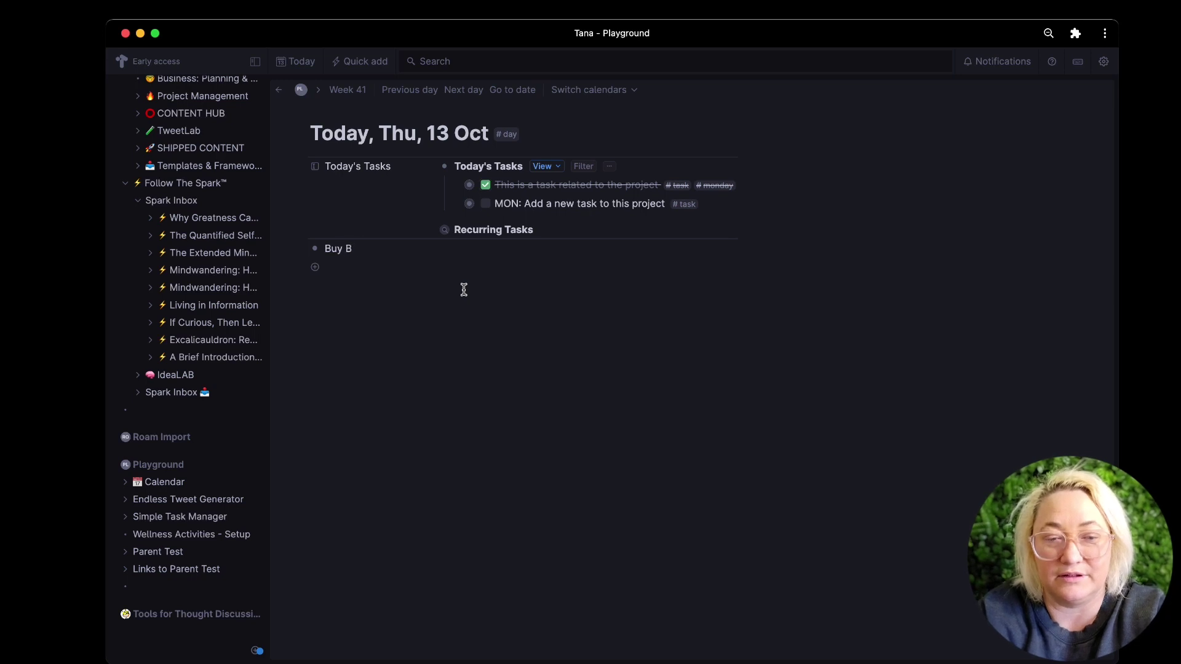
key("BackSpace")
type("Br")
key("BackSpace")
key("BackSpace")
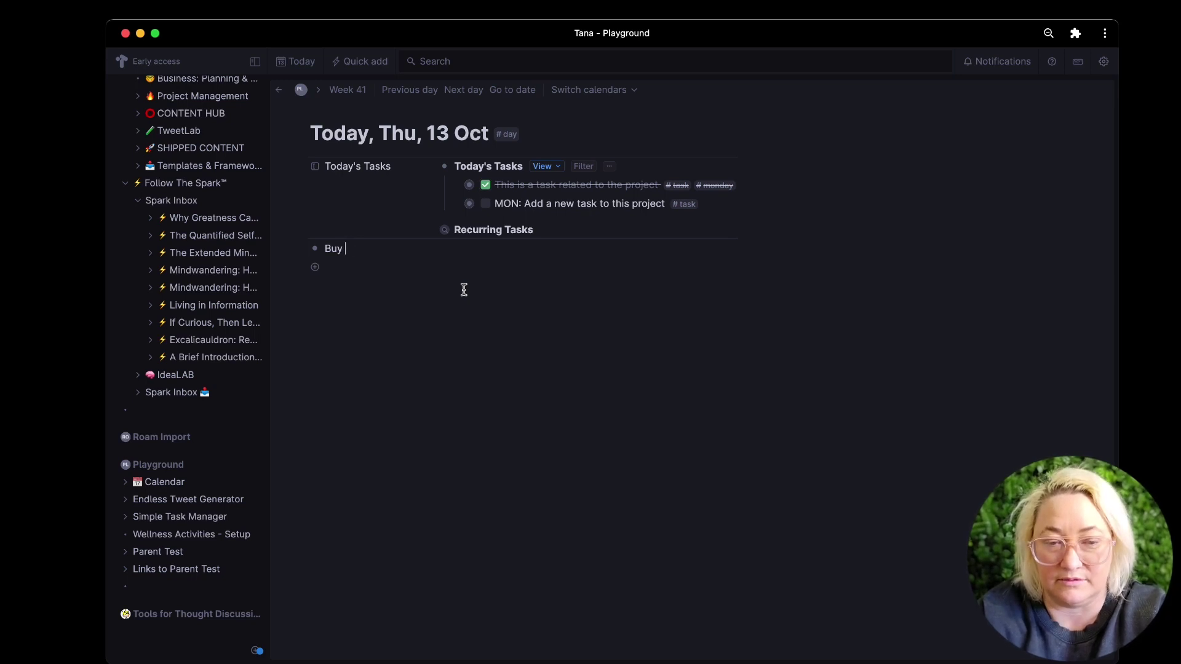
type("Milk on the w")
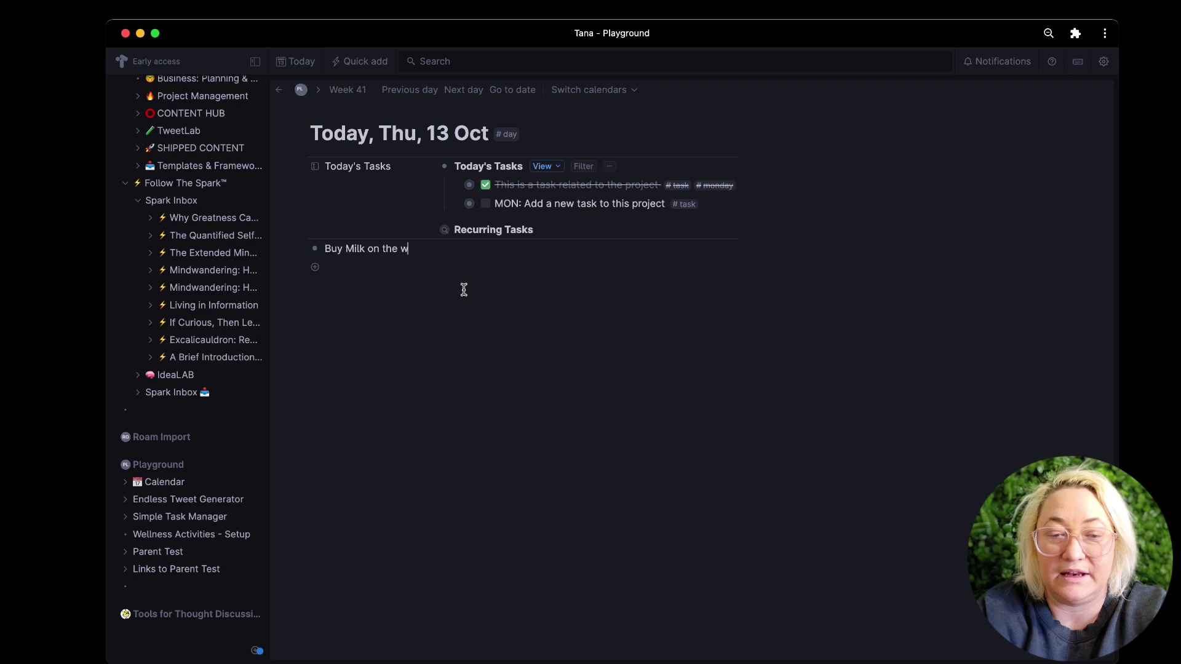
type("ay")
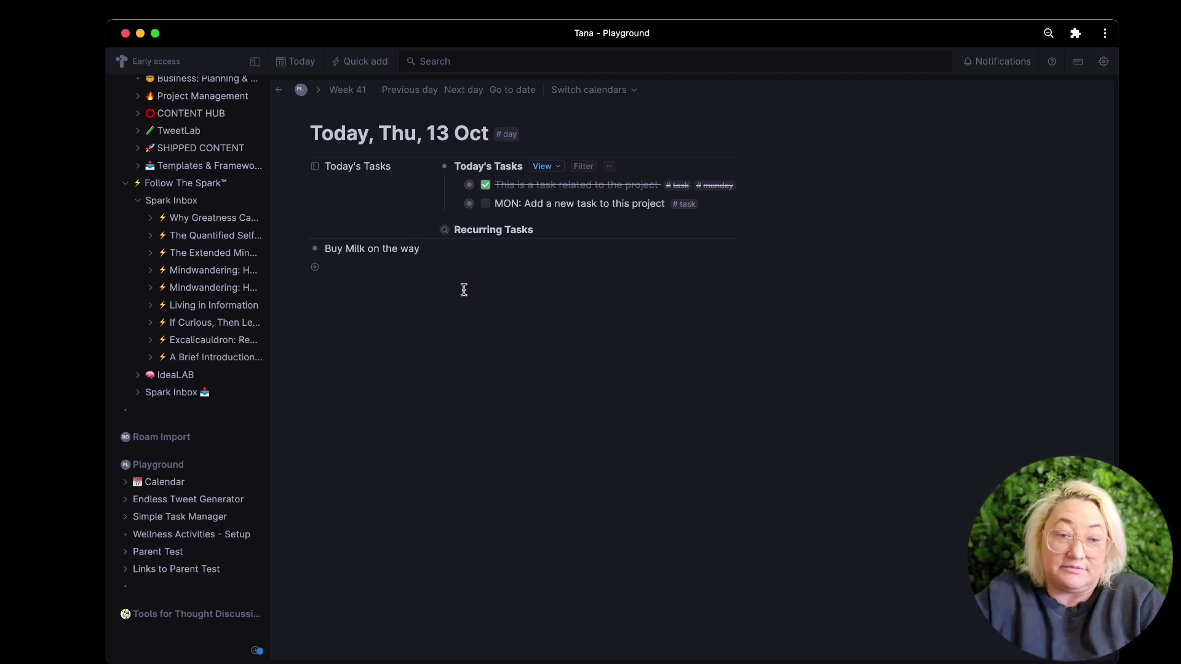
- Add five placeholder nodes (jskdjf, lksdfjsl, asdlfkjasfd, asdkfjaslfd, asdflkjasldf) and an empty node below
key("Return")
type("jskdjf")
key("Return")
type("lksdfjsl")
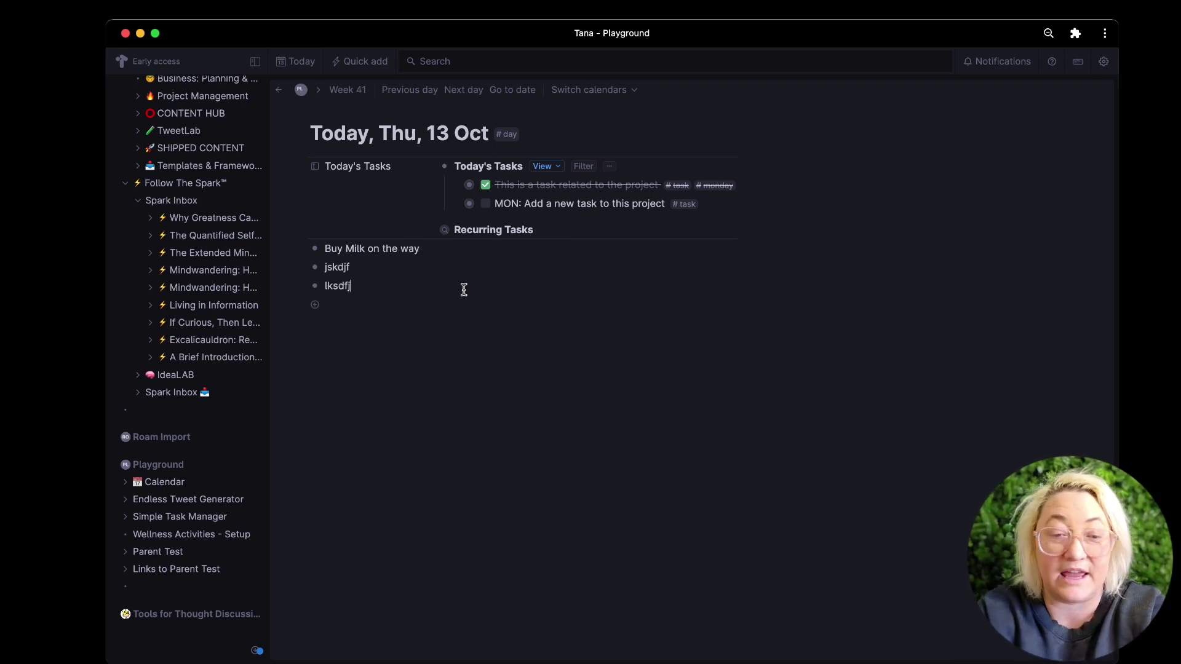
key("Return")
type("asdlfkjasfd")
key("Return")
type("asdkfjaslfd")
key("Return")
type("asdflkjasldf")
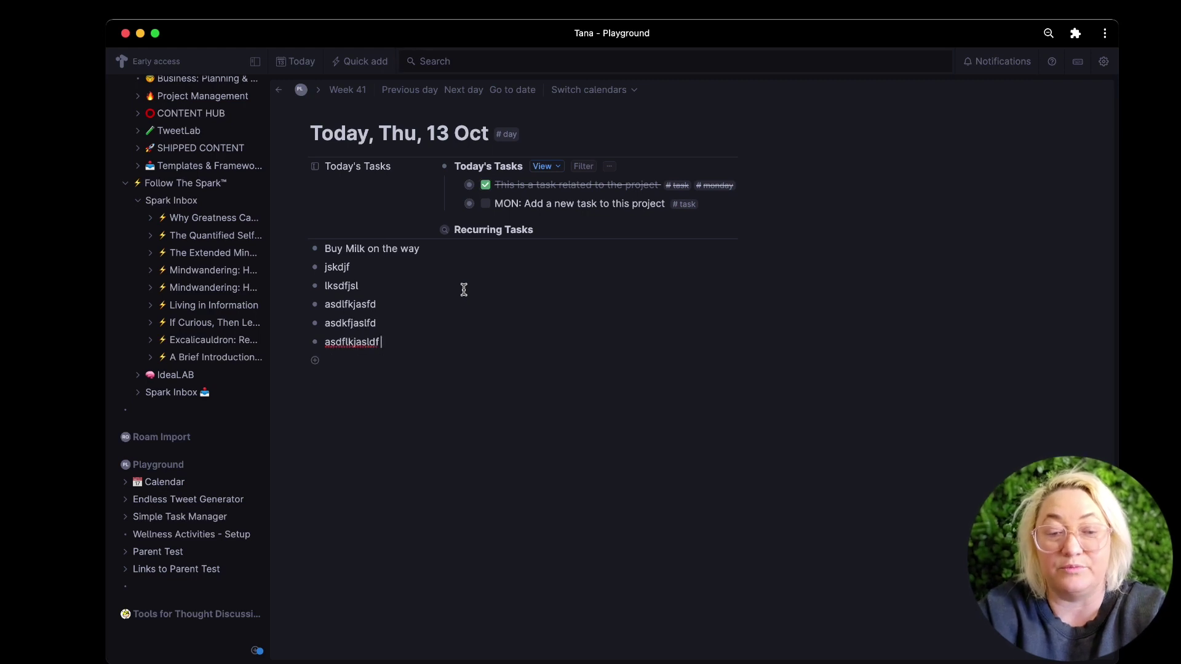
key("Return")
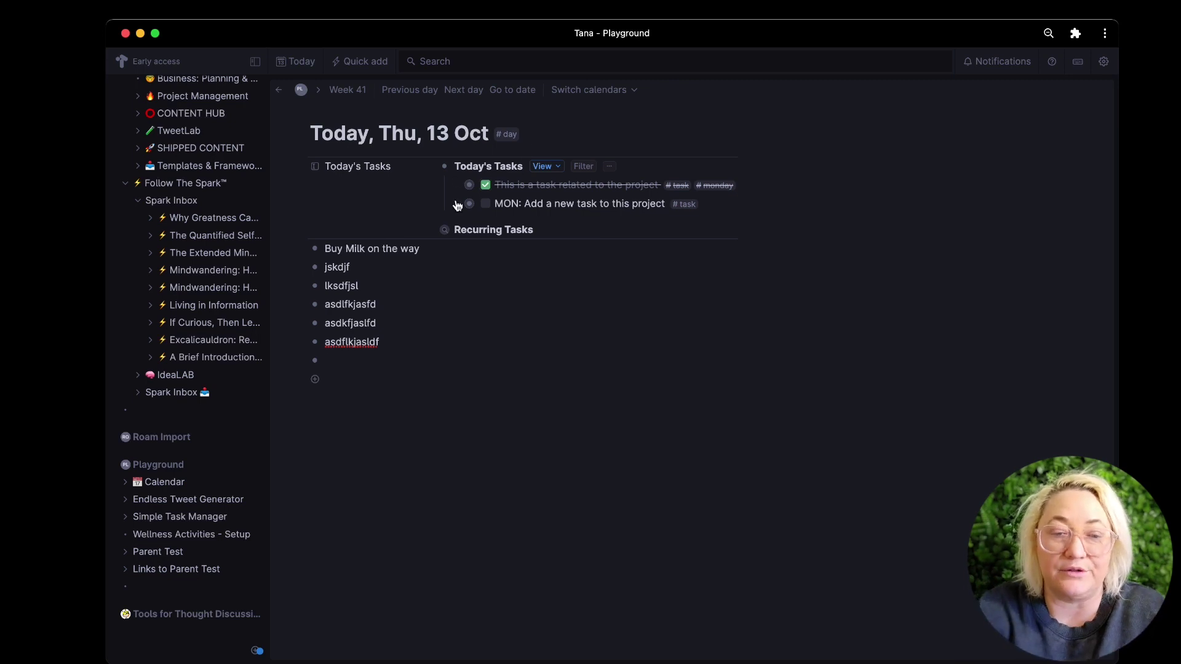
- Tag the 'Buy Milk on the way' node with #task
left_click(465, 250)
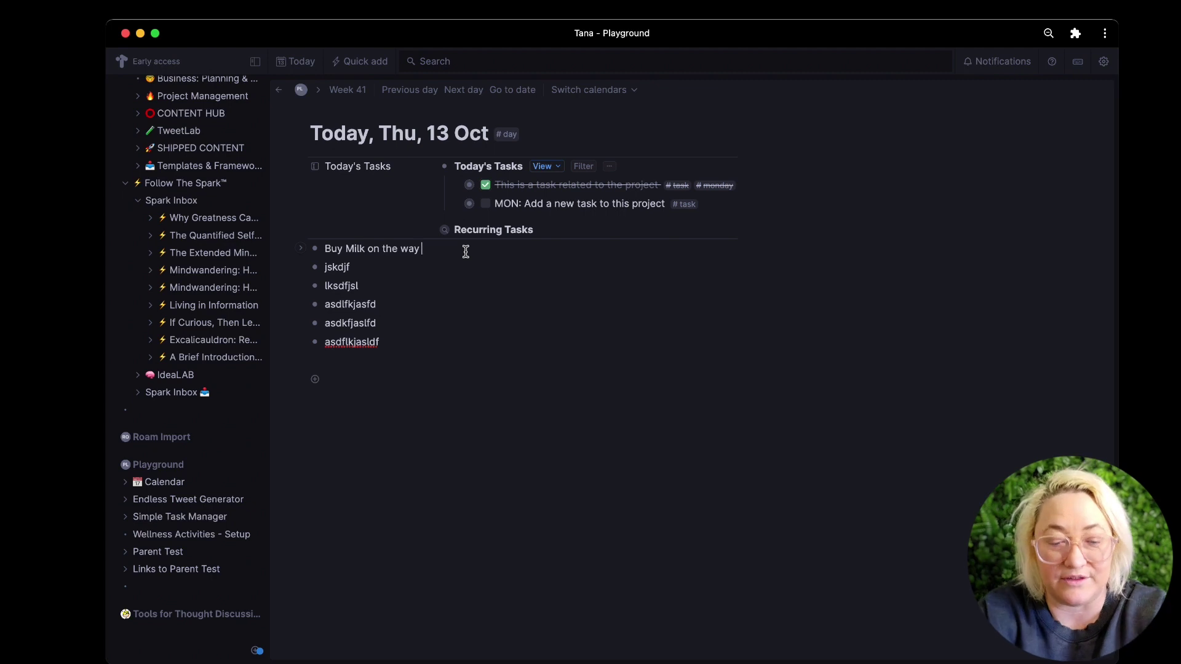
type("#task")
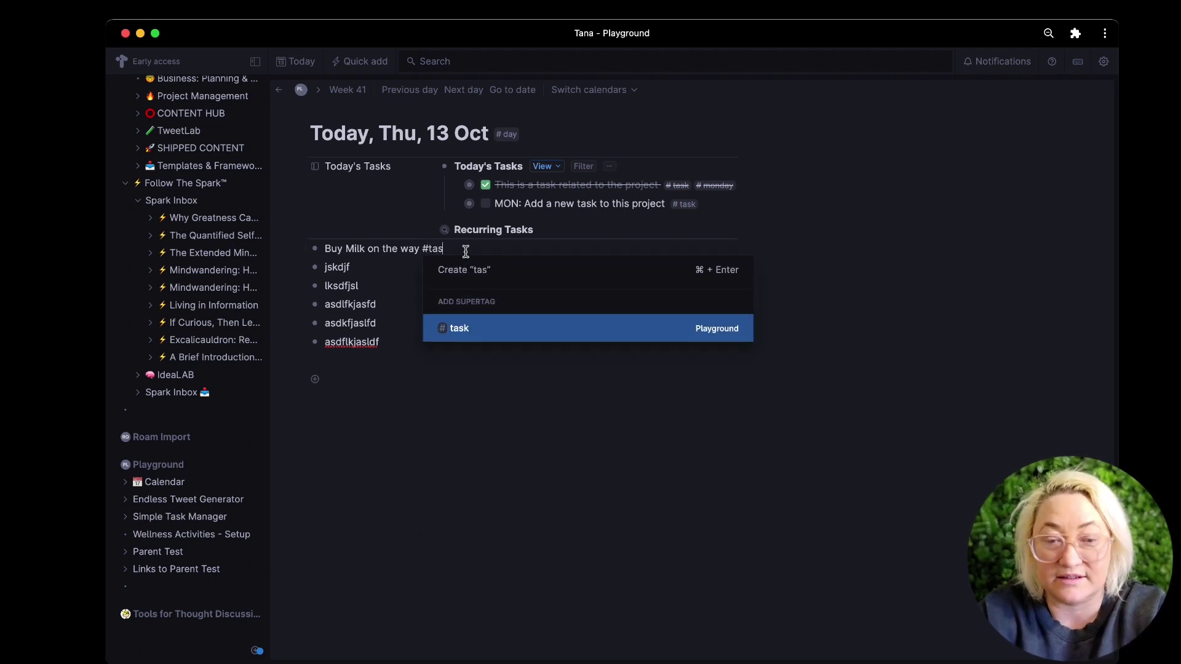
key("Return")
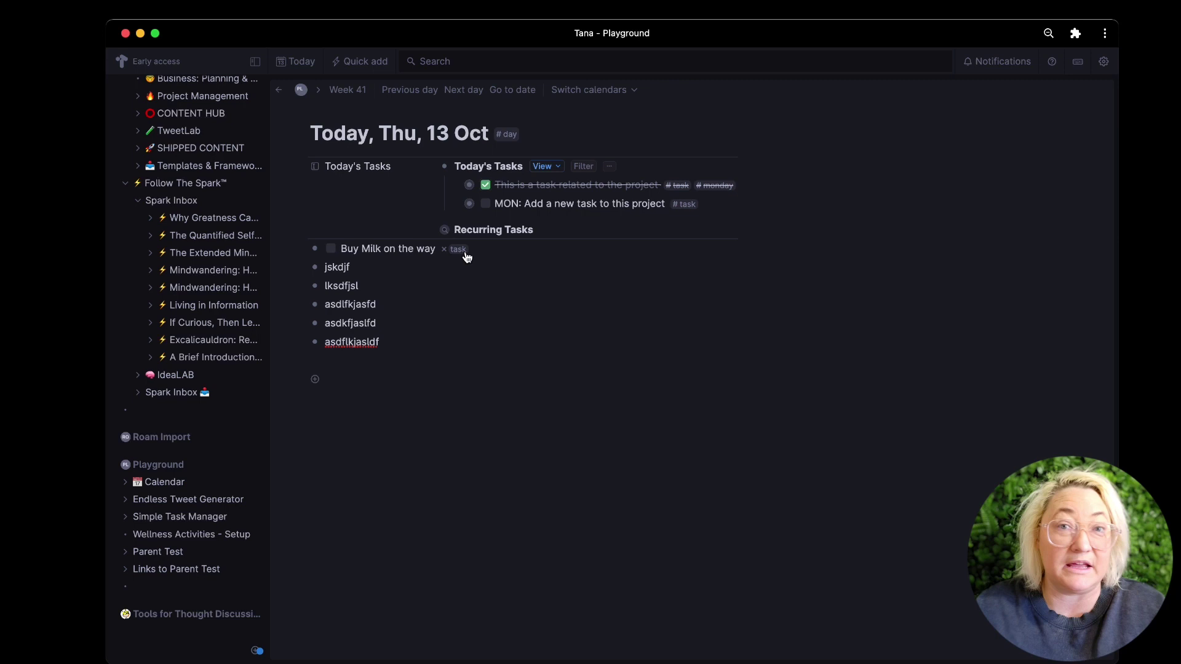
- Replace 'jskdjf' with 'Building my Tana Workspace' tagged #project
left_click(371, 269)
key("super+a")
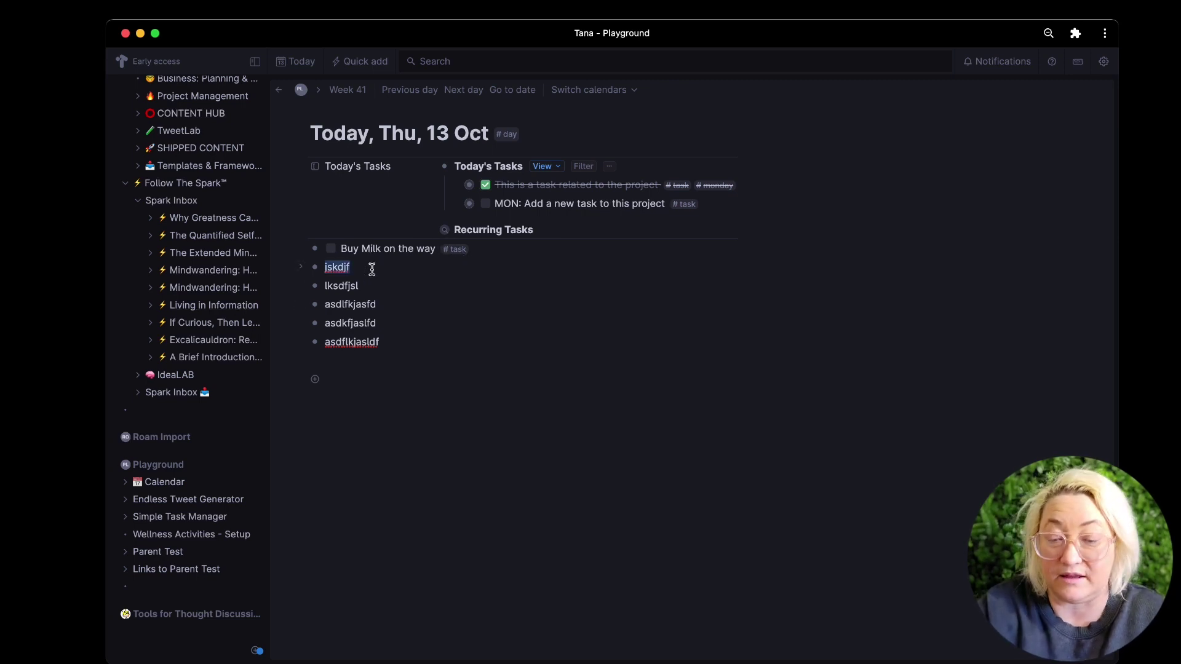
key("BackSpace")
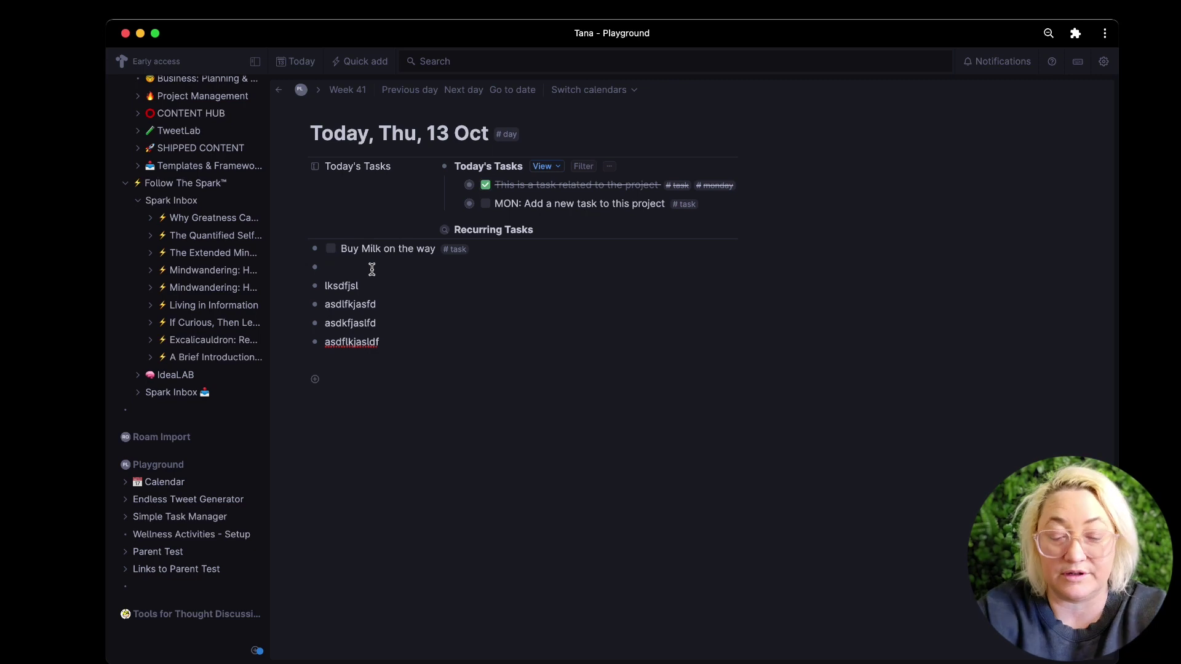
type("Buildin")
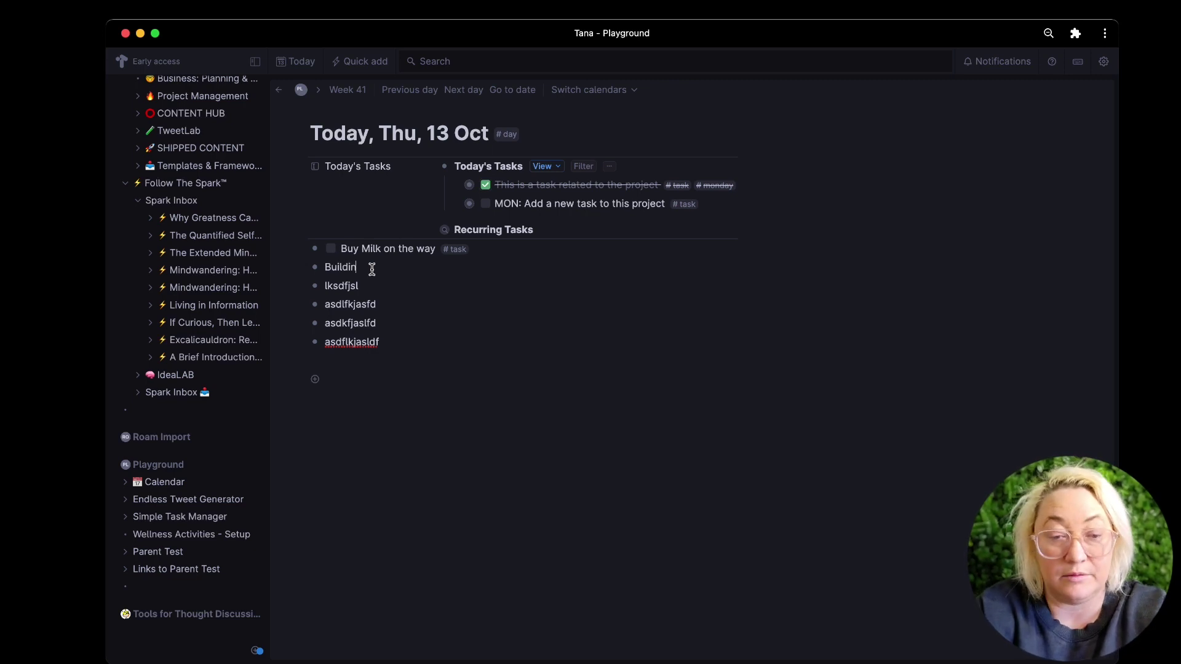
type("g my Tana Work")
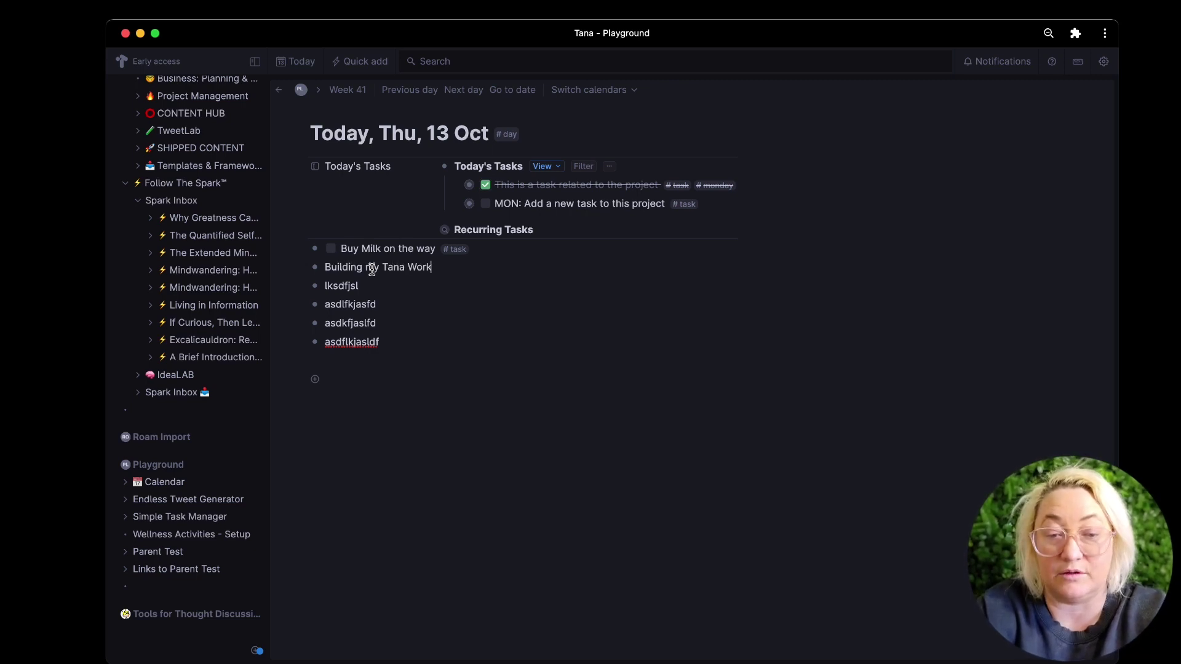
type("shop")
key("BackSpace")
key("BackSpace")
key("BackSpace")
key("BackSpace")
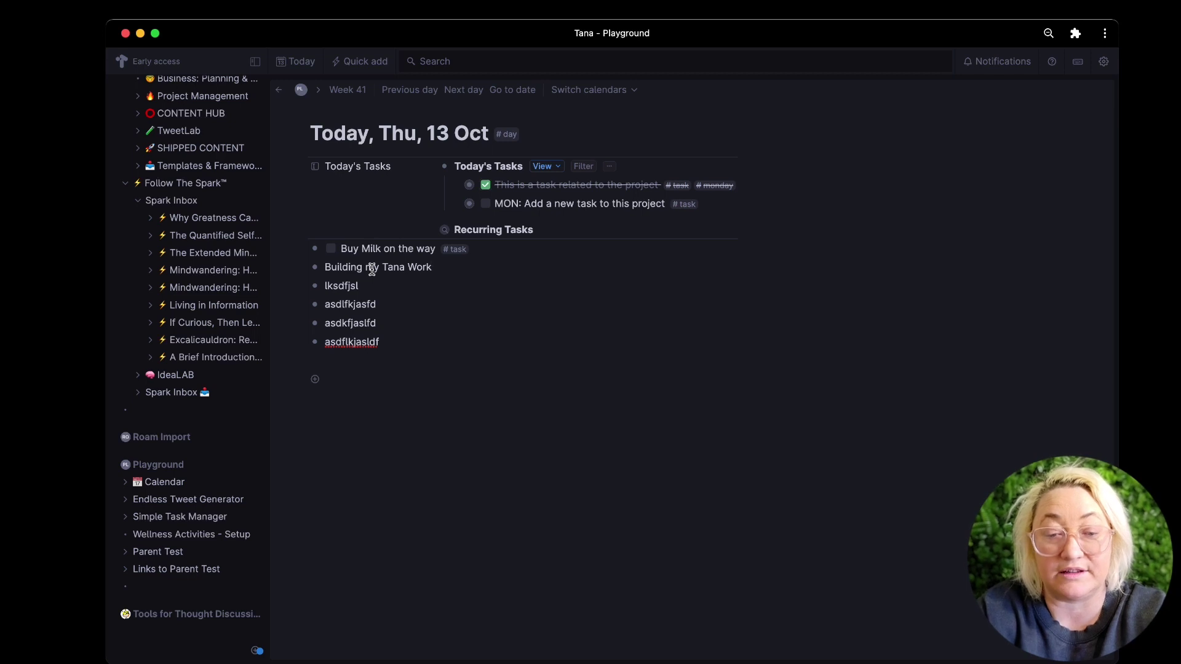
type("space #")
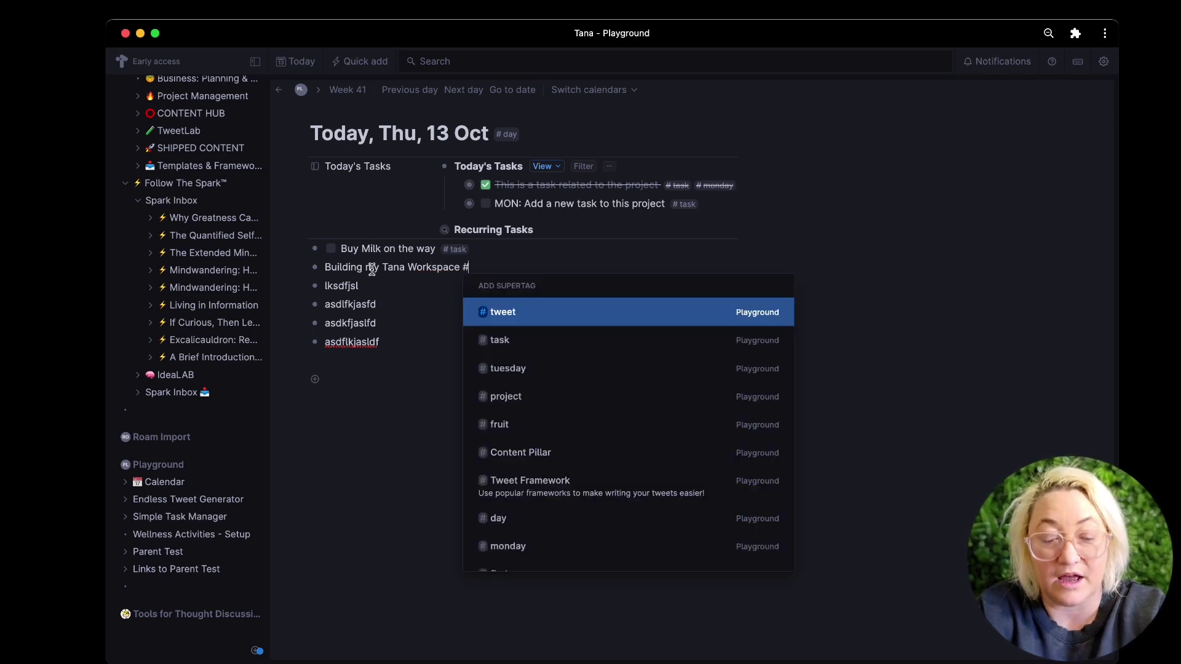
type("pro")
key("Return")
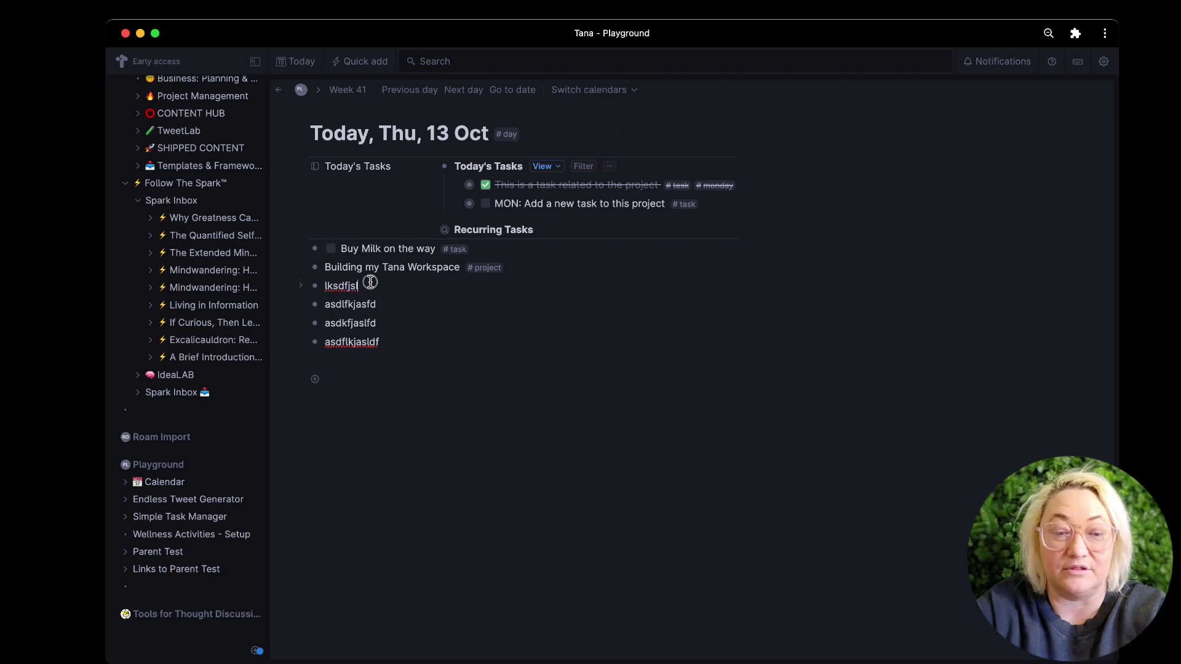
- Replace 'lksdfjsl' with 'Video on Tana' and tag it with a new #content idea supertag
double_click(369, 282)
key("BackSpace")
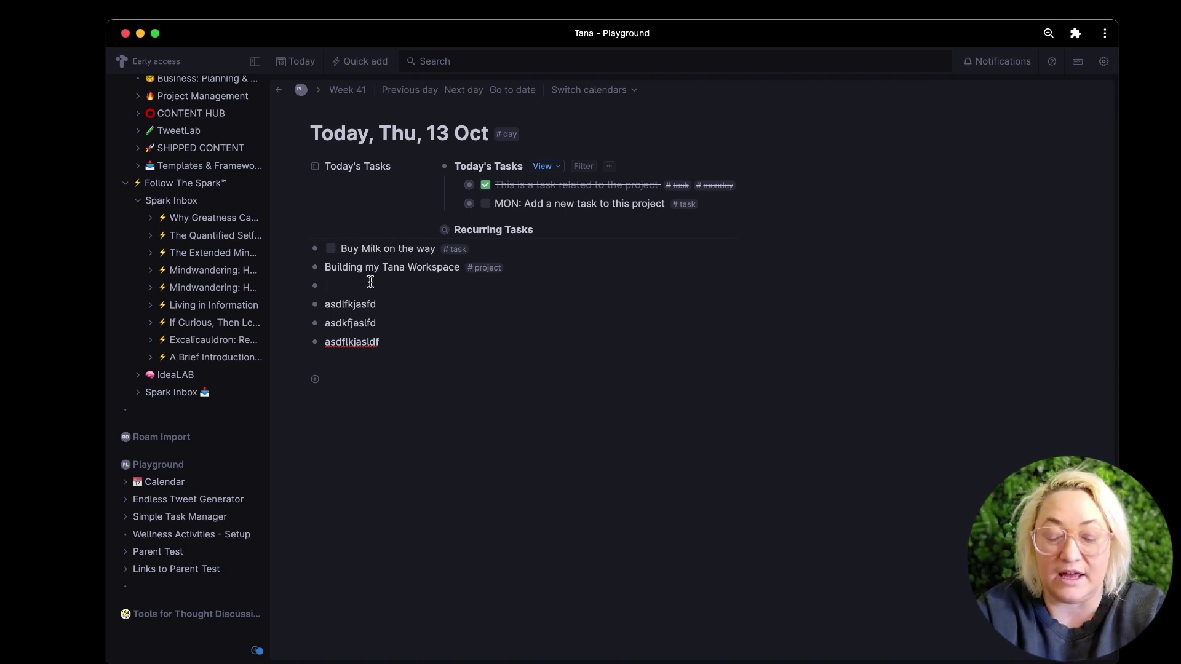
type("Vid")
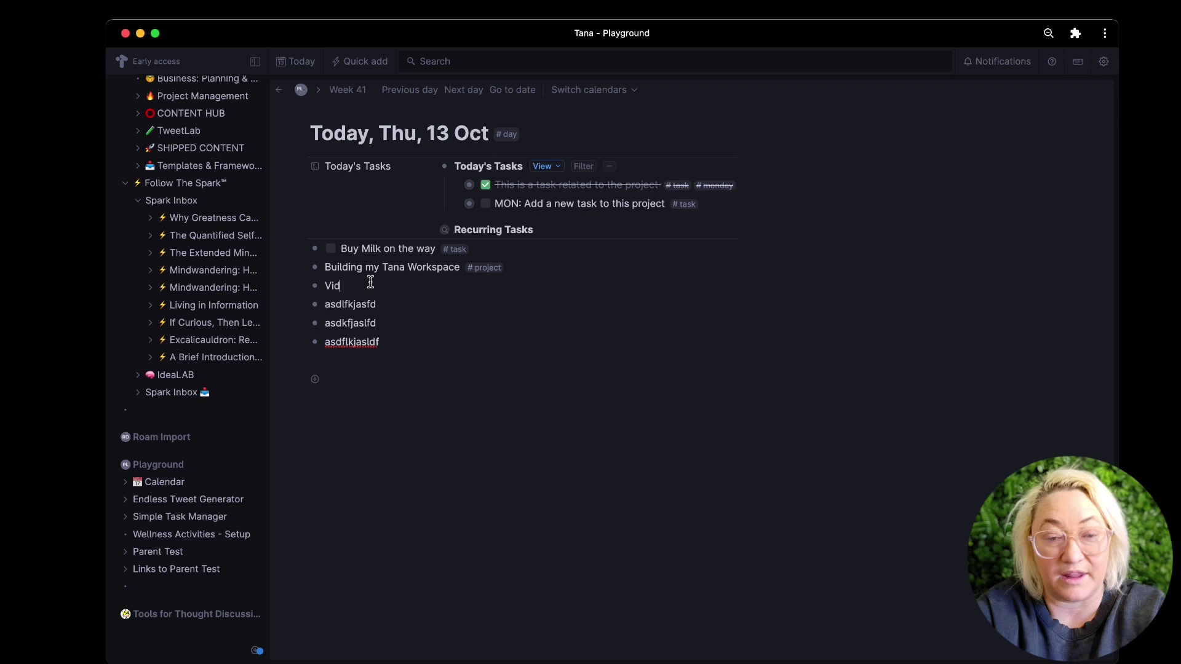
type("eo on Tana #")
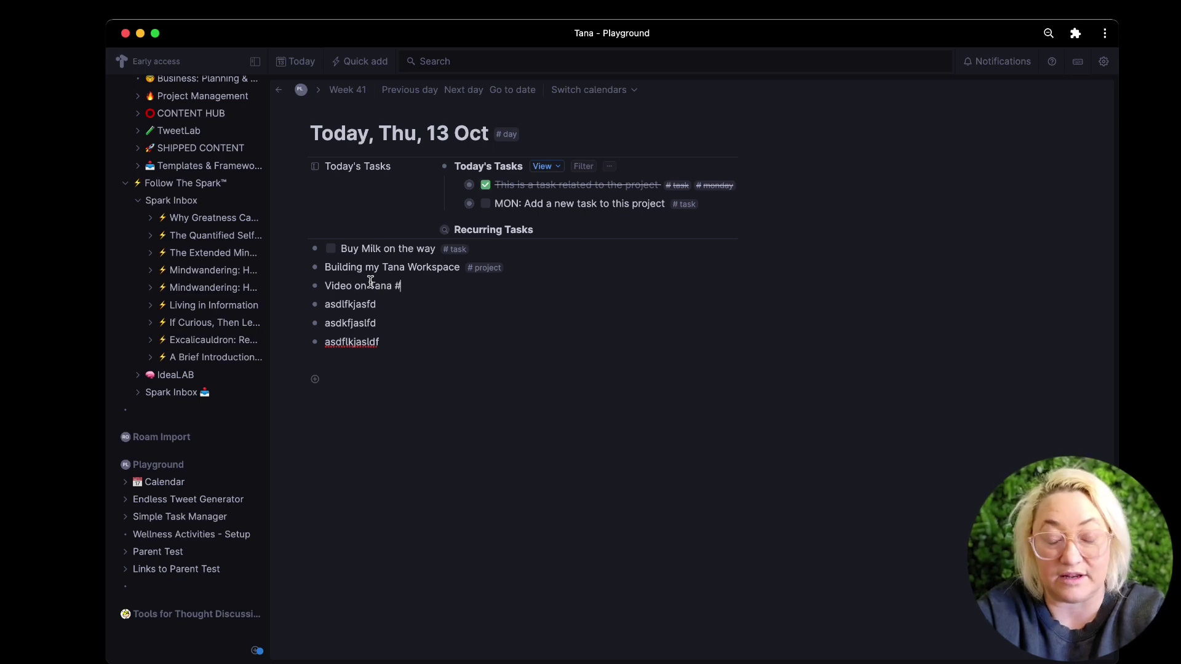
type("content idea")
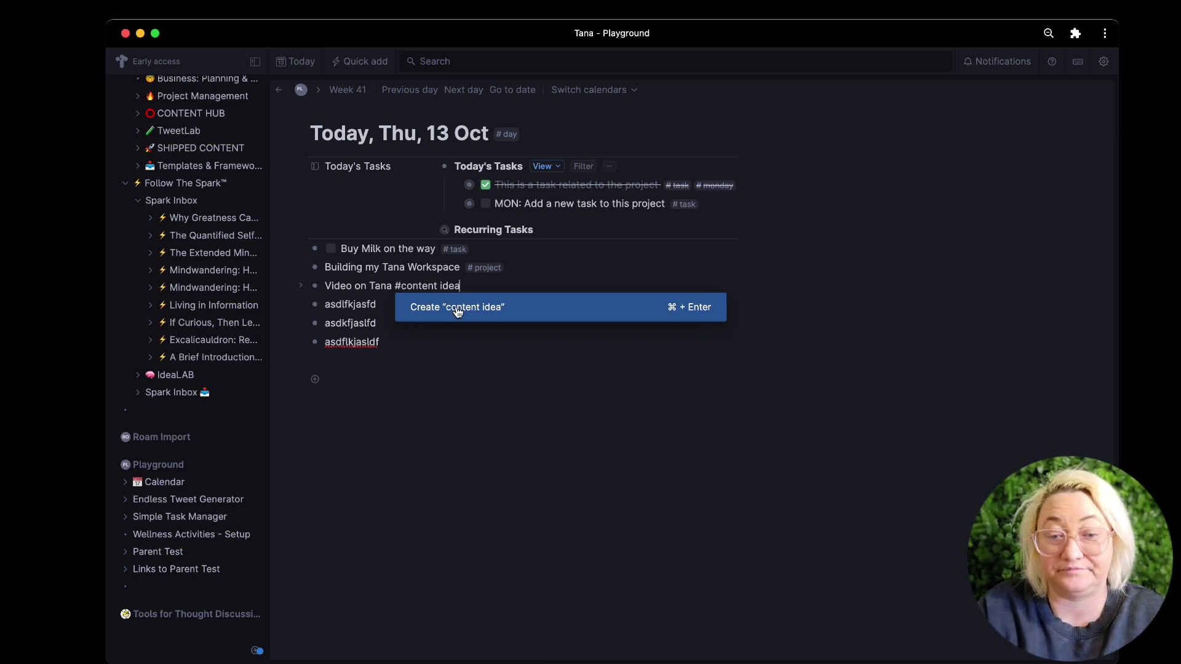
key("super+Return")
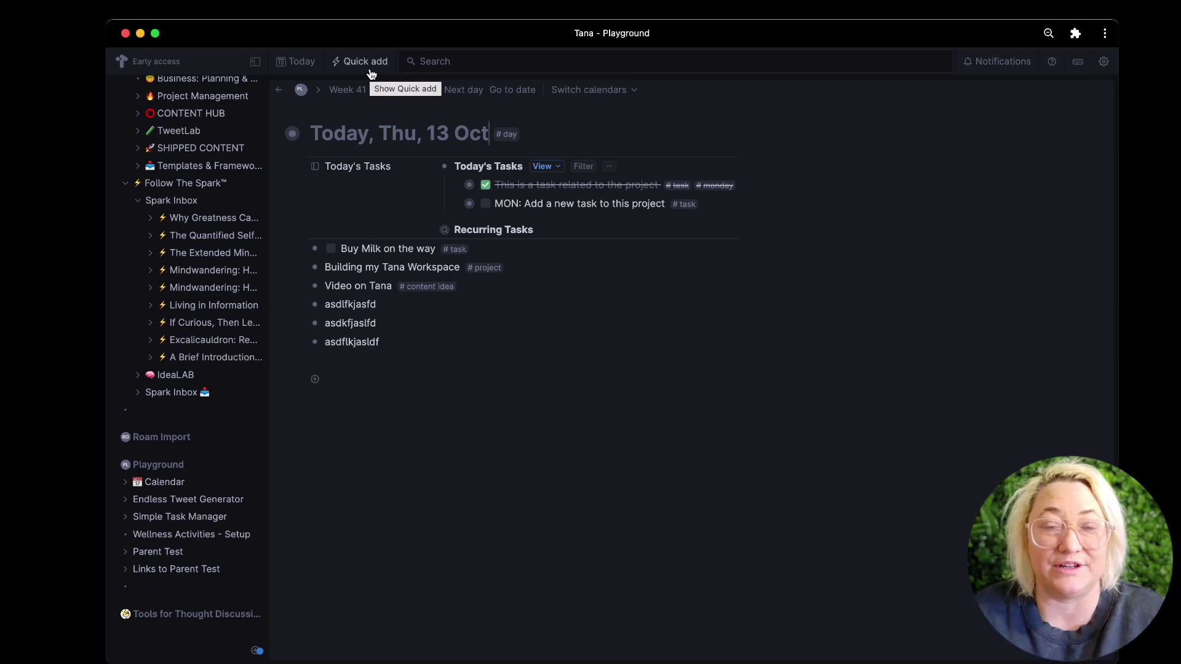
- Go to the Playground page and add an empty node under 'Links to Parent Test'
left_click(356, 358)
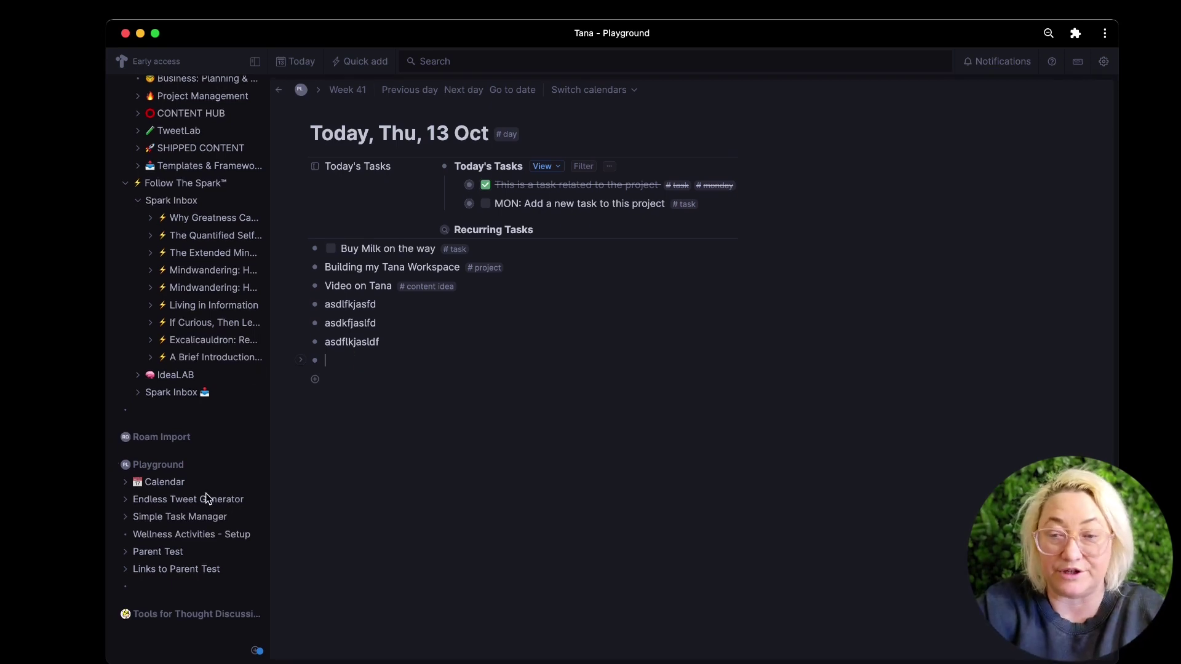
left_click(170, 467)
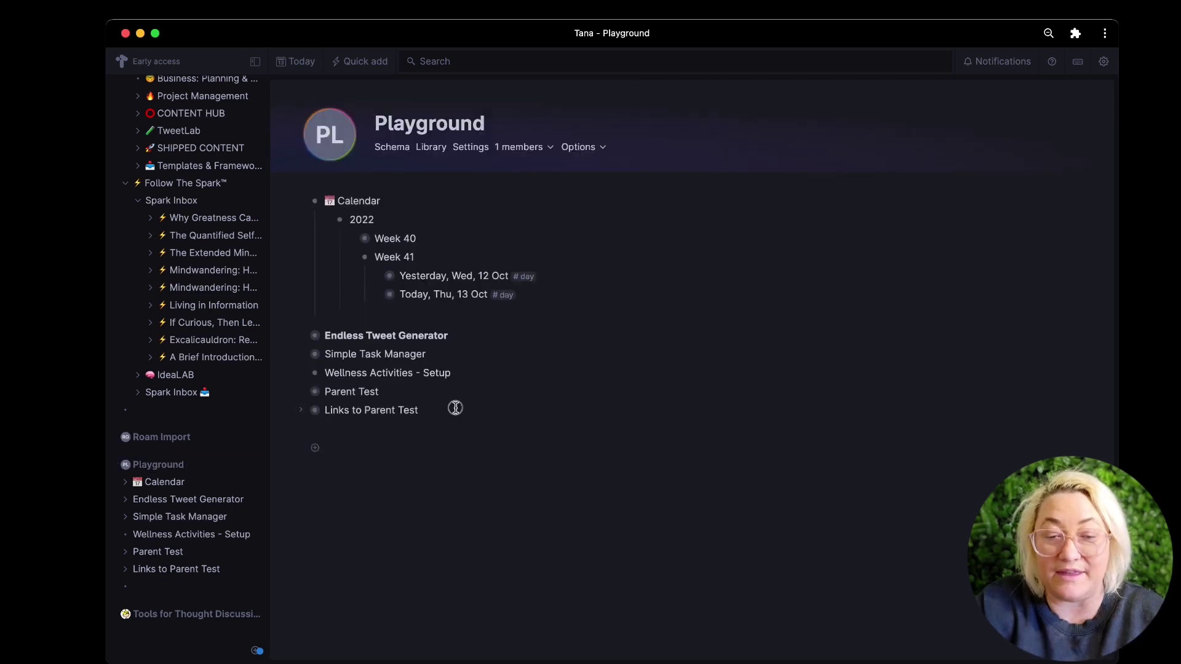
left_click(467, 404)
key("Return")
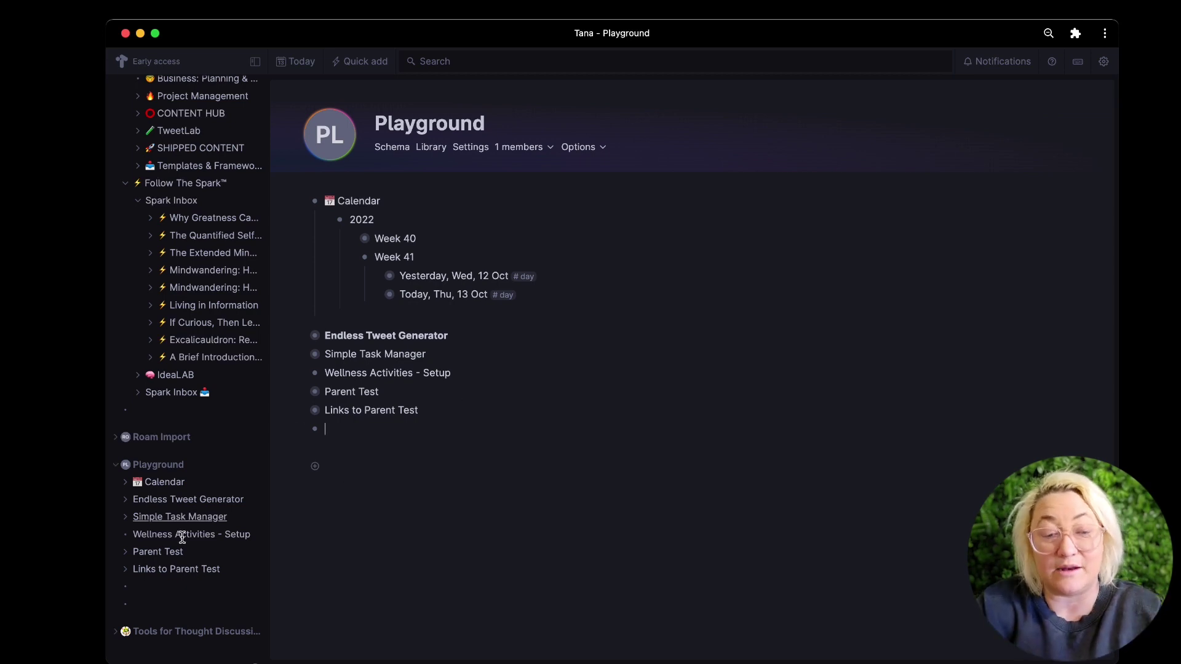
scroll(145, 556, "down", 1)
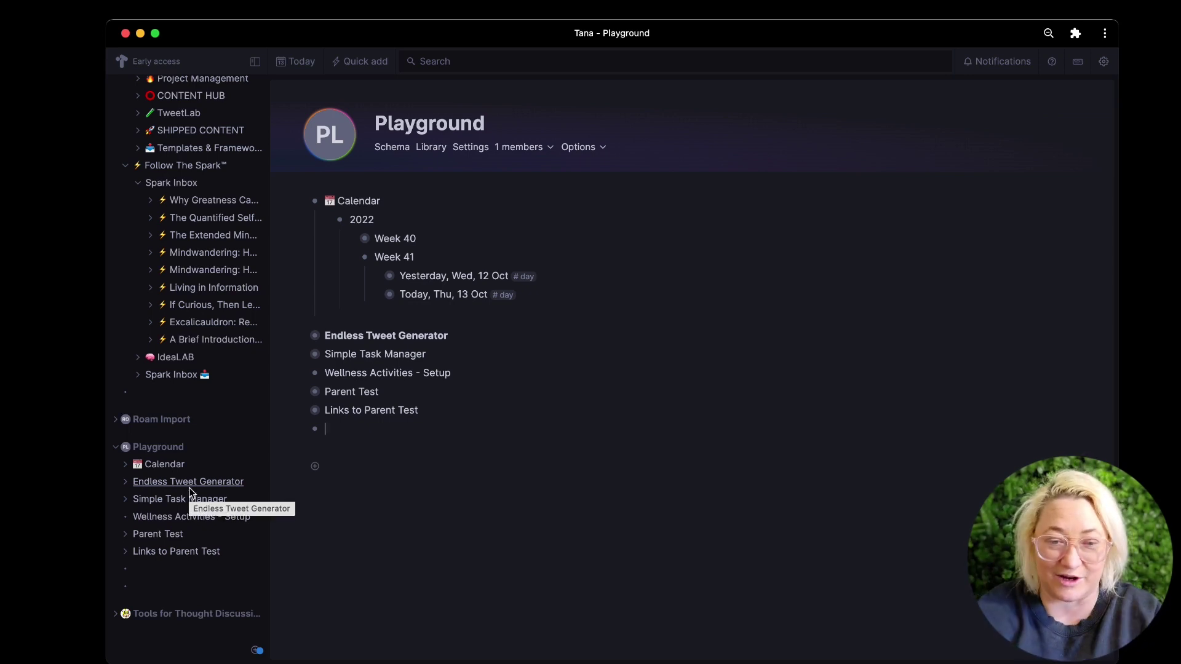
- Create a live query finding all nodes tagged #task via the command line
key("super+k")
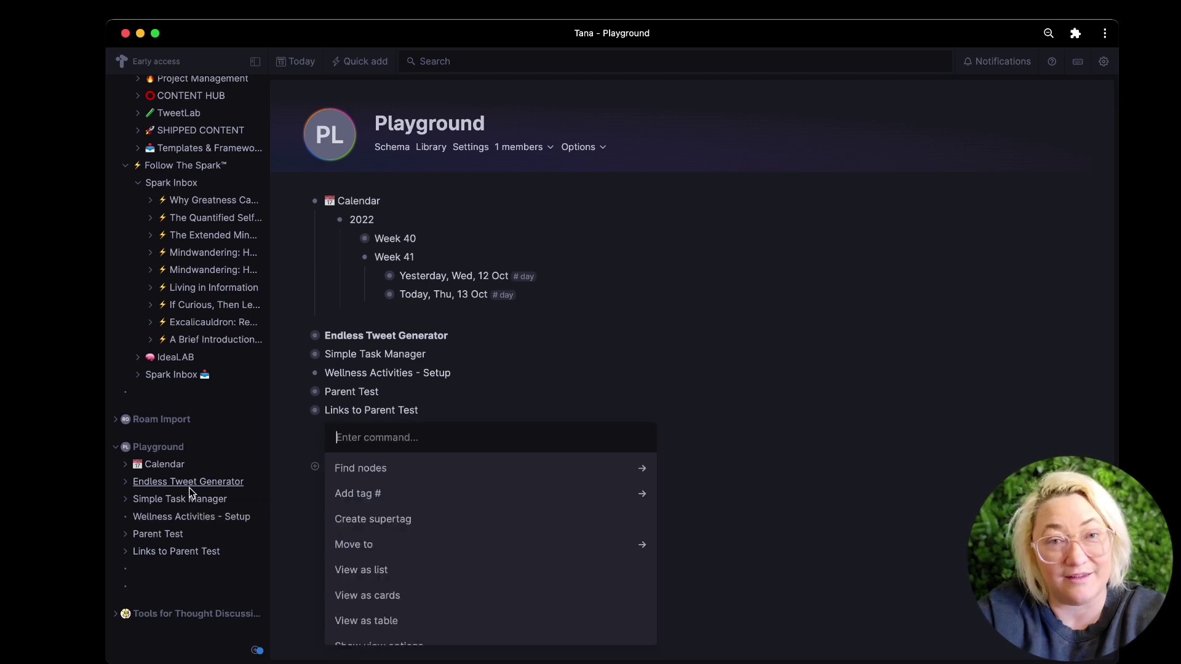
type("Find nodes")
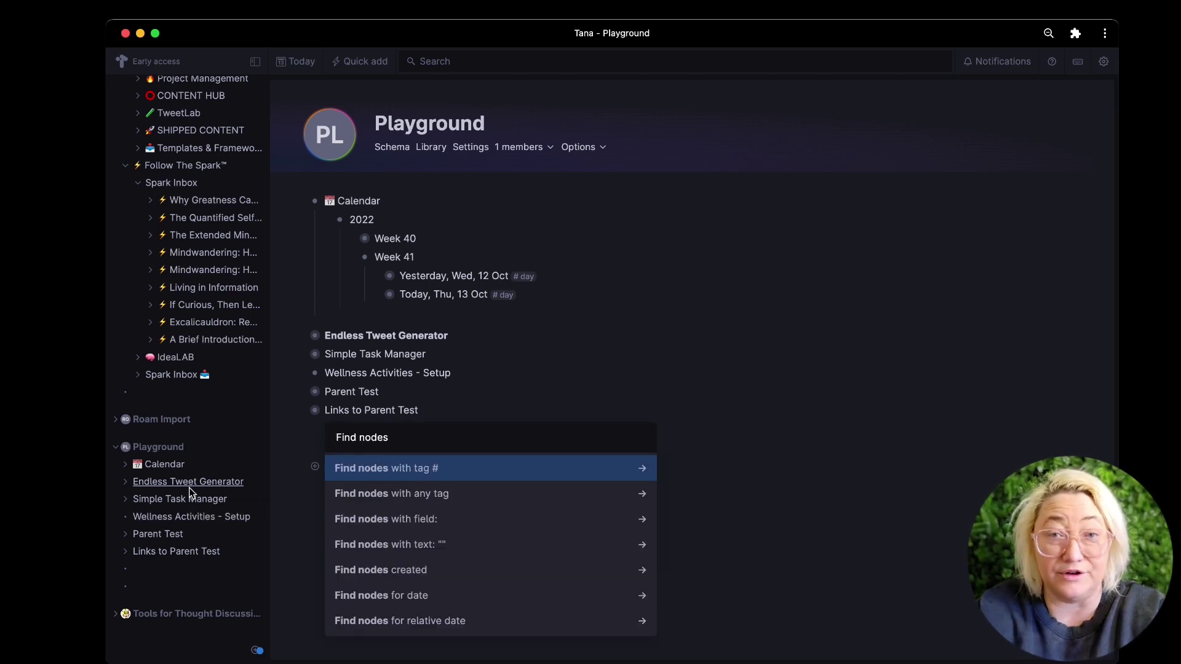
key("Return")
type("tas")
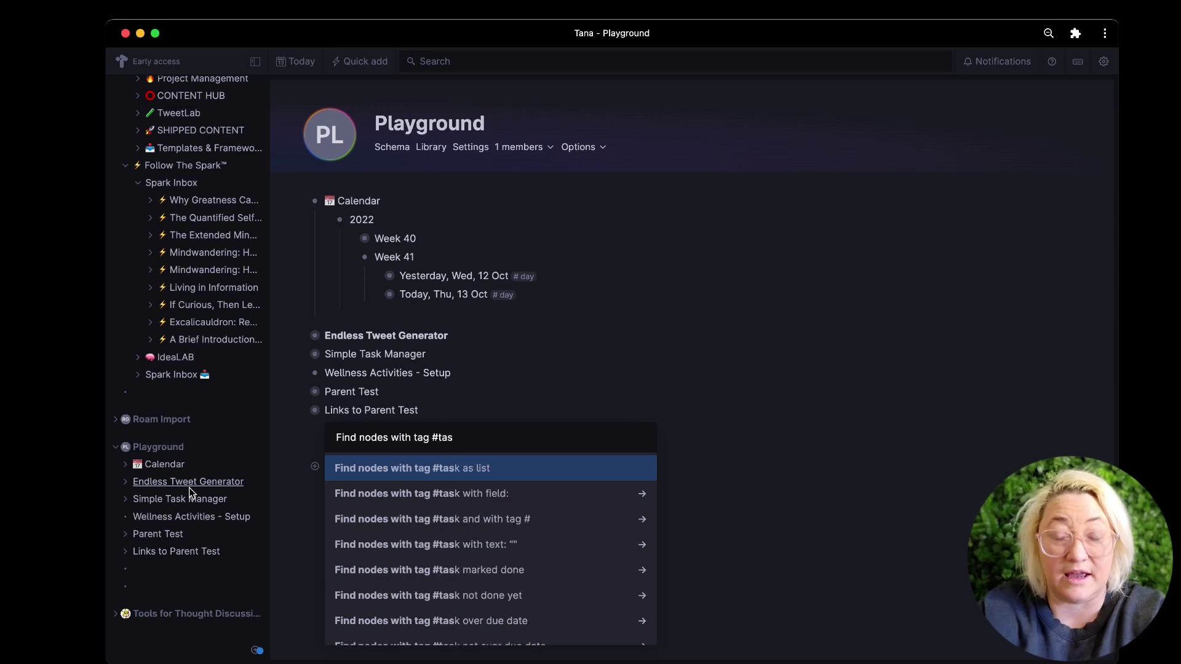
key("Return")
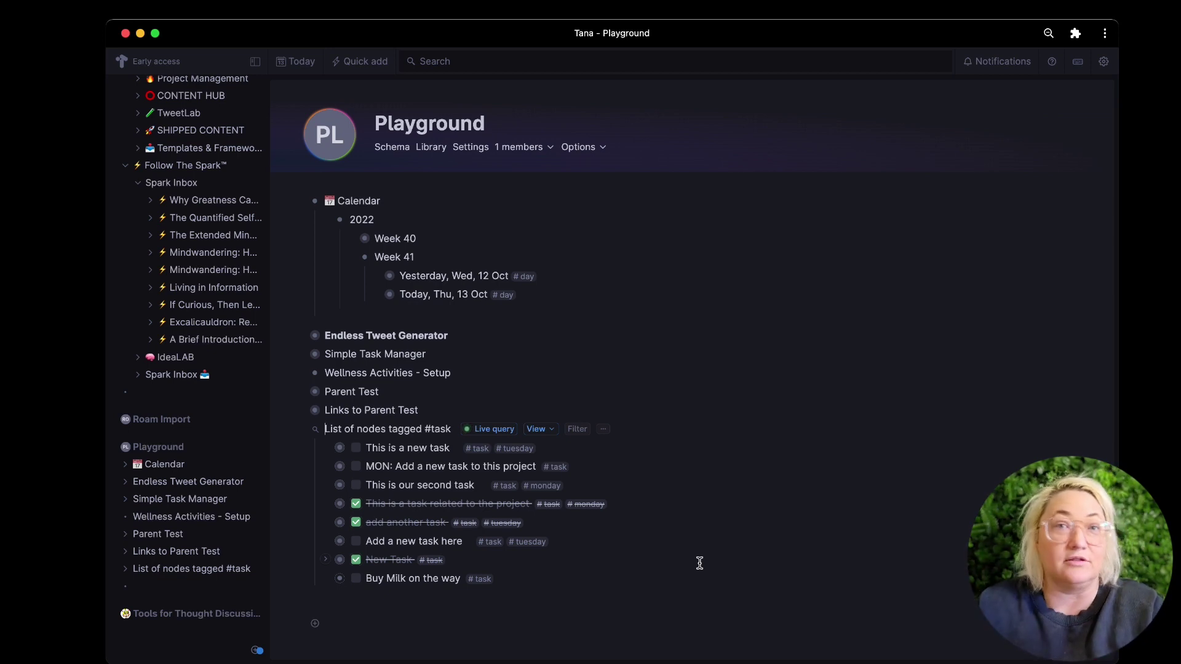
- Rename the query title to 'All Tasks'
double_click(413, 427)
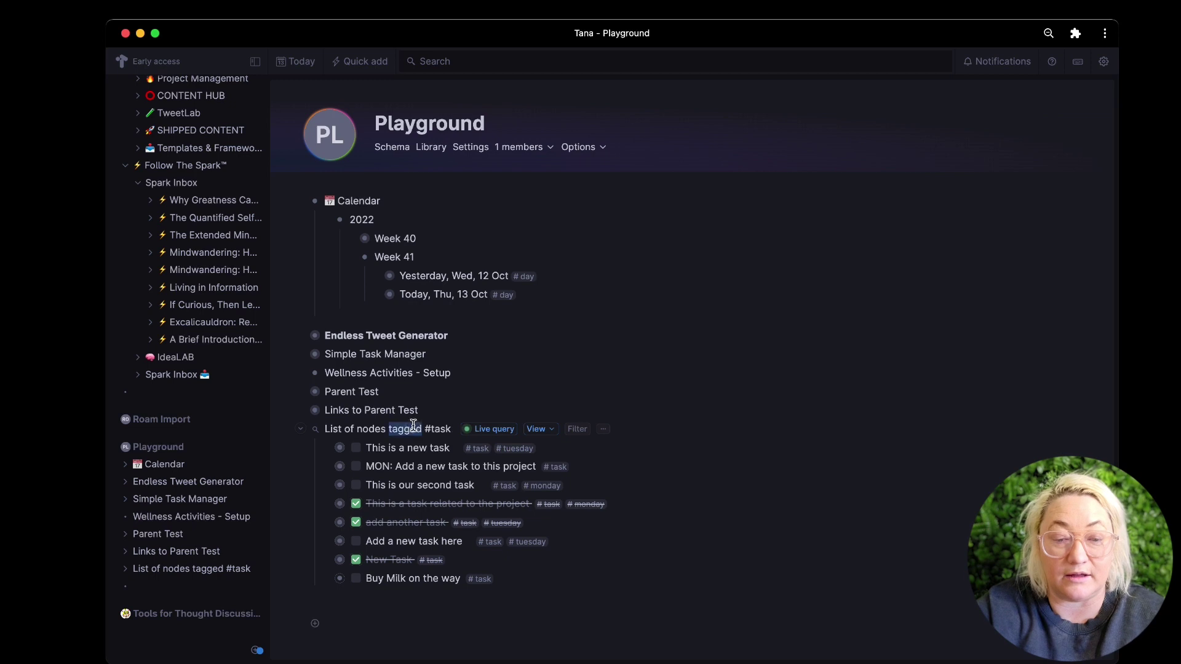
triple_click(413, 427)
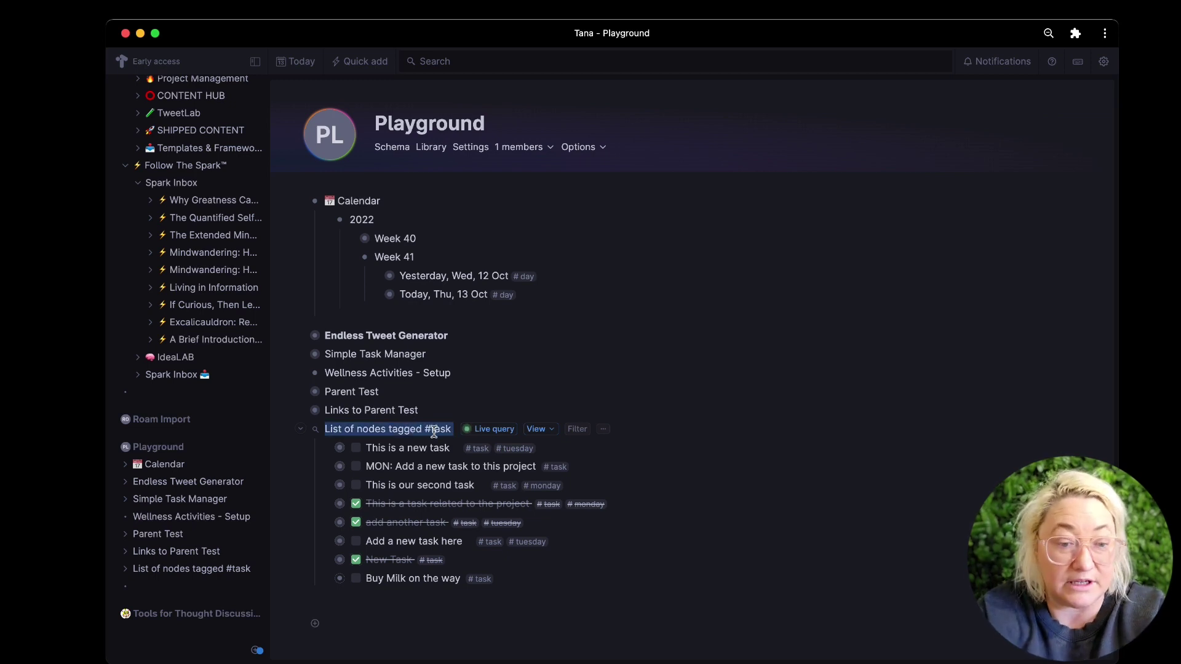
type("All Tasks")
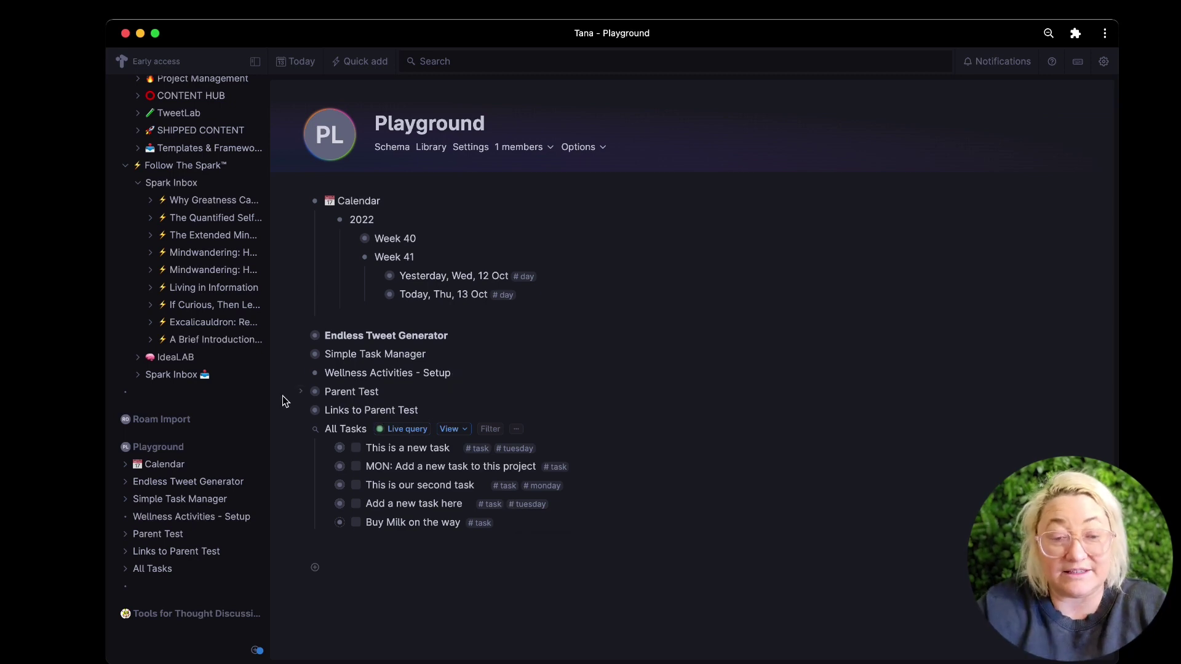
- Navigate to today's page, Thu 13 Oct, through Calendar > 2022 > Week 41
left_click(153, 570)
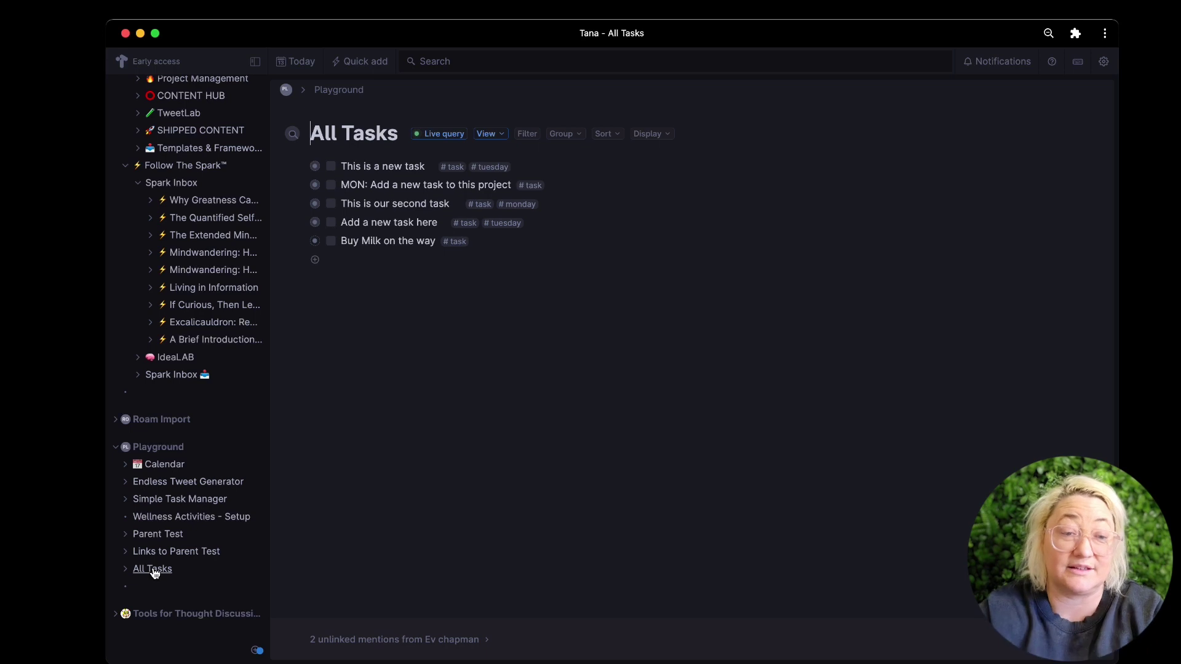
left_click(125, 465)
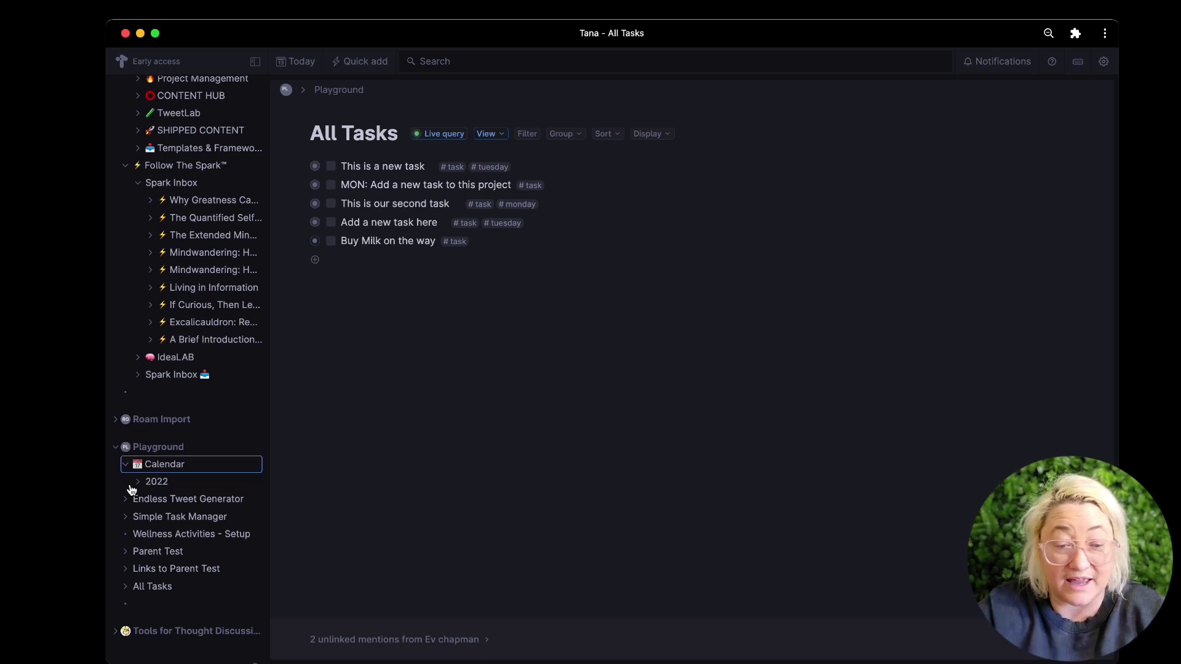
left_click(138, 481)
left_click(150, 517)
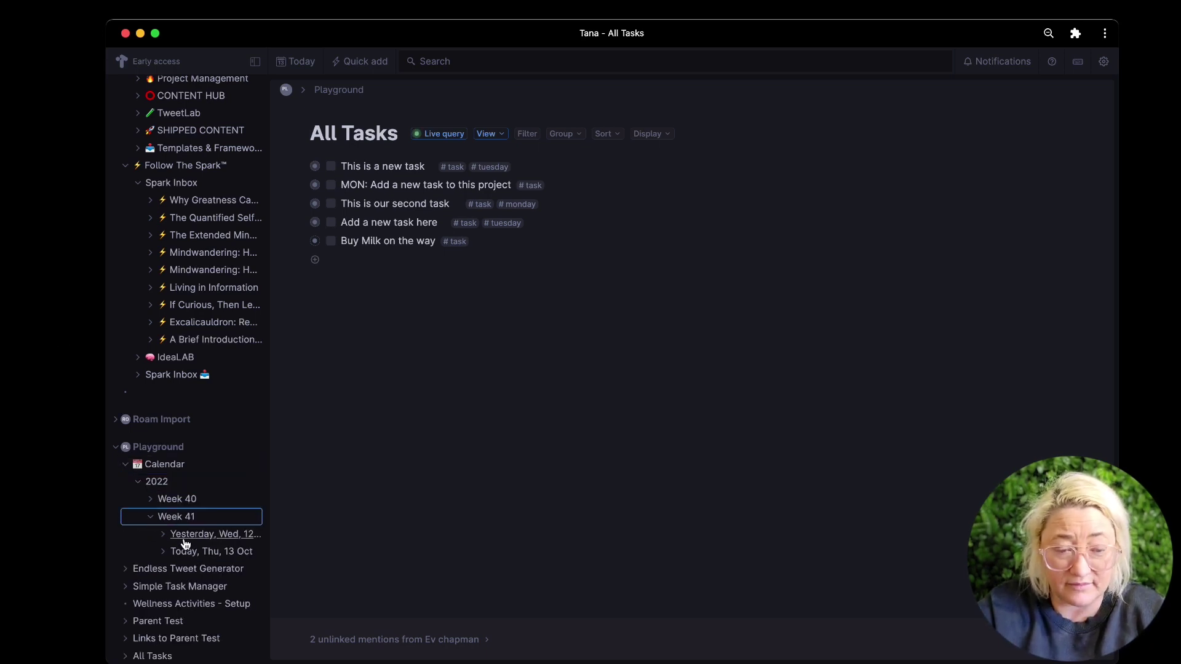
left_click(188, 552)
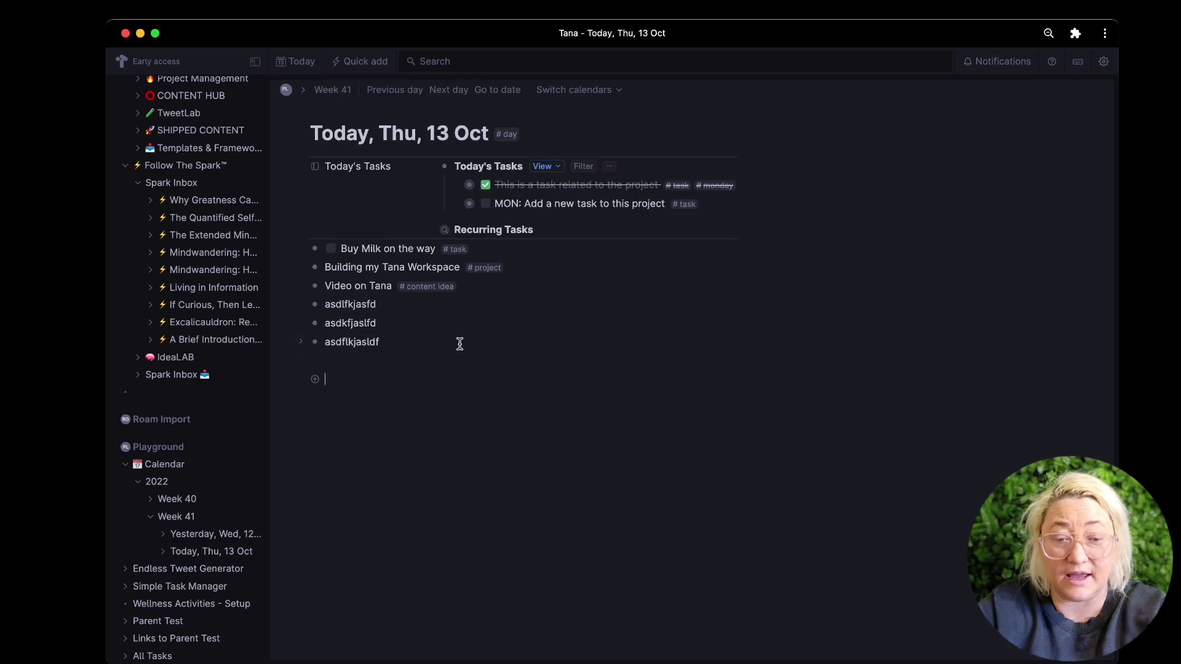
- Tag 'asdflkjasldf' with #task and check it appears in All Tasks
left_click(455, 338)
type("#tas")
key("Return")
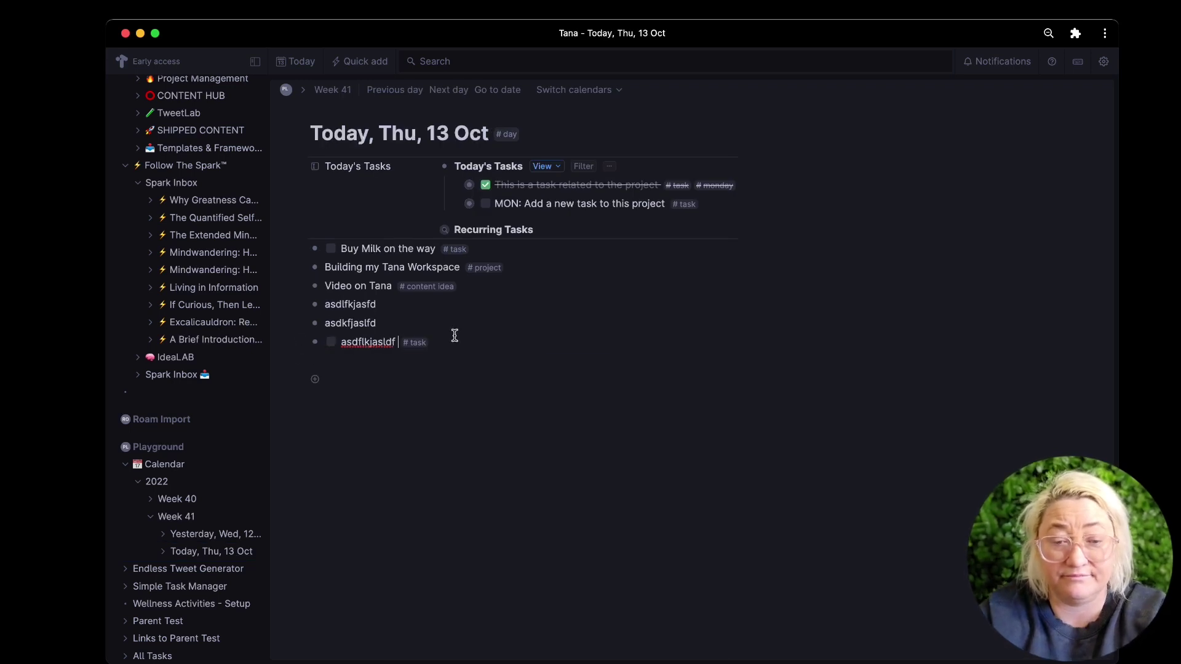
scroll(150, 615, "down", 2)
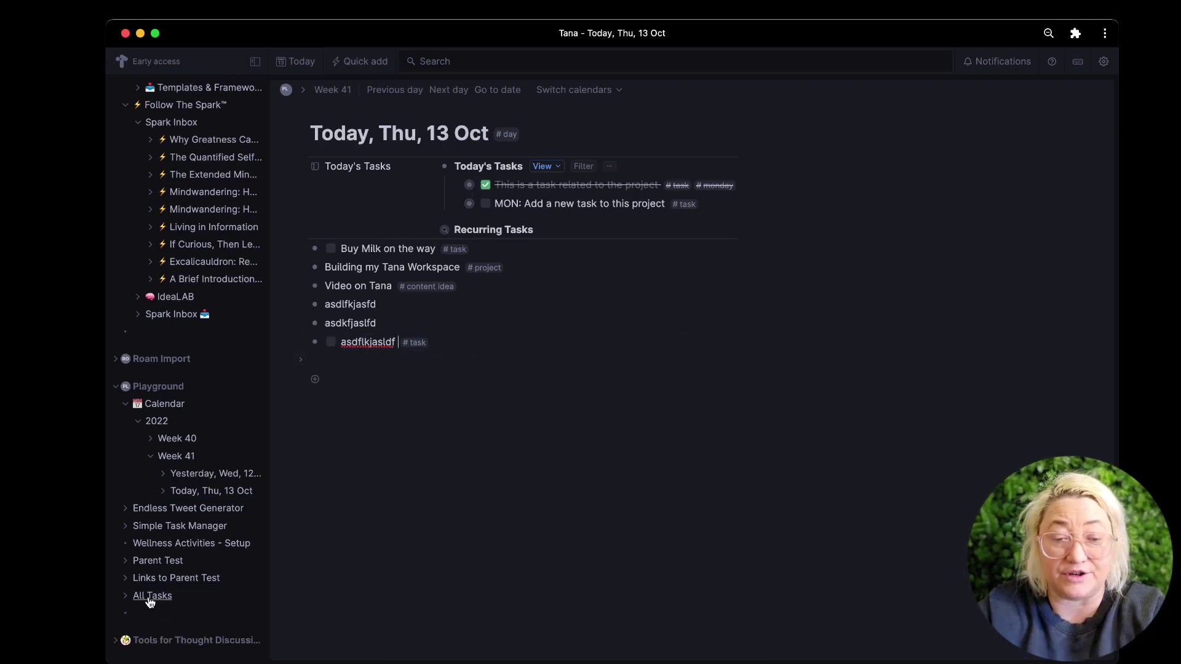
left_click(150, 596)
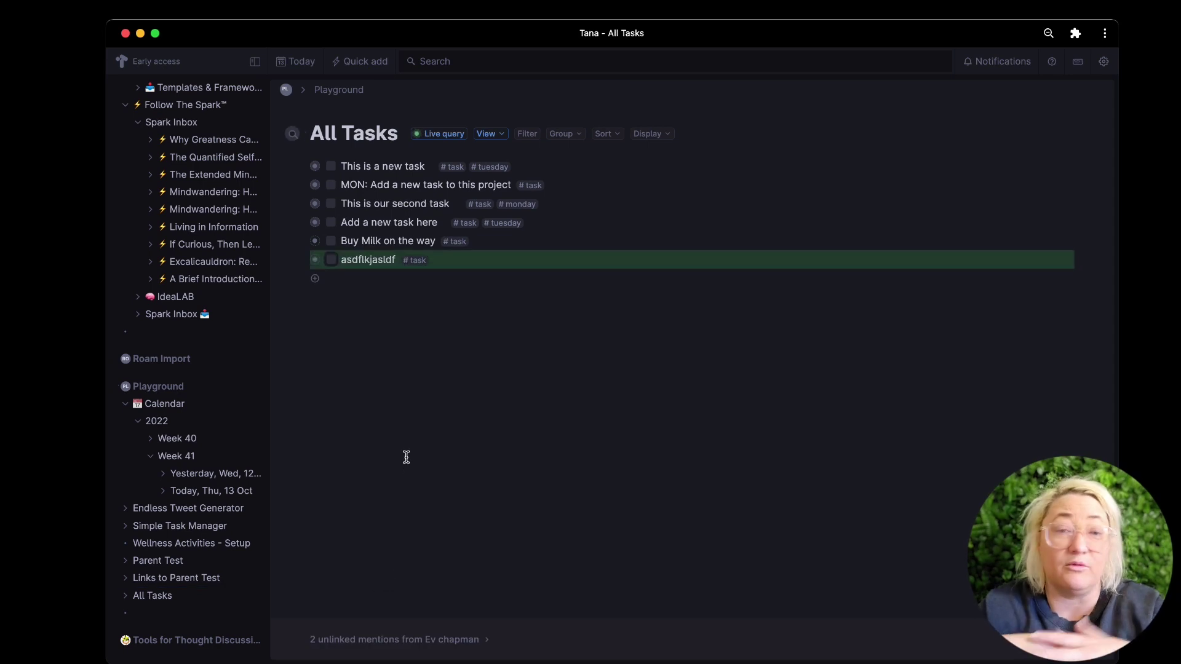